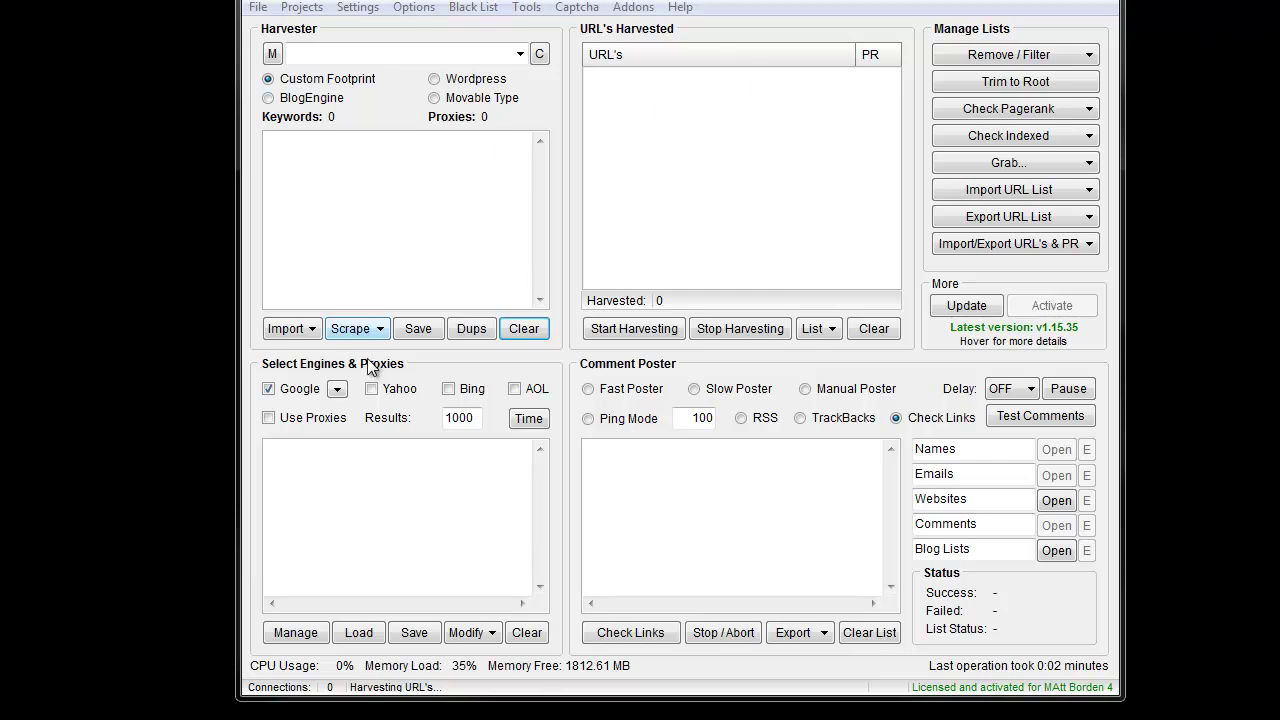
- Try to enable the Bing engine, then open the Bing API ID settings and follow their link to the Bing developer site
click(452, 392)
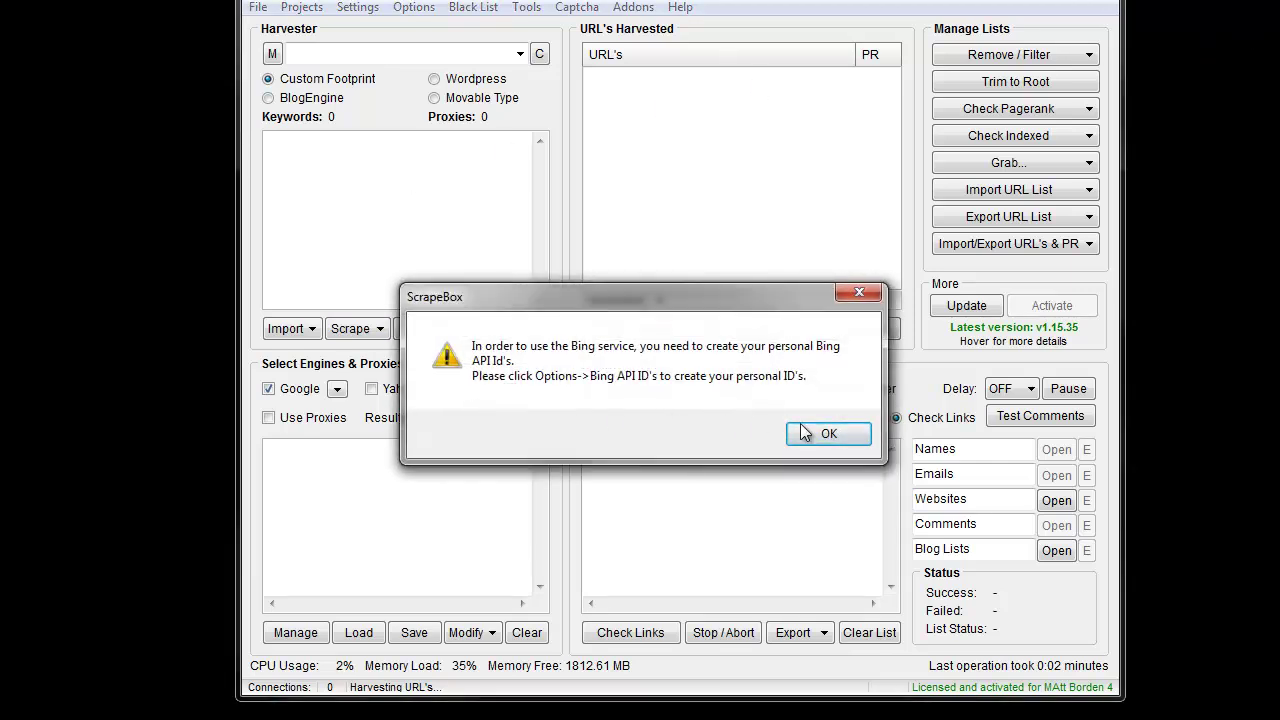
click(830, 432)
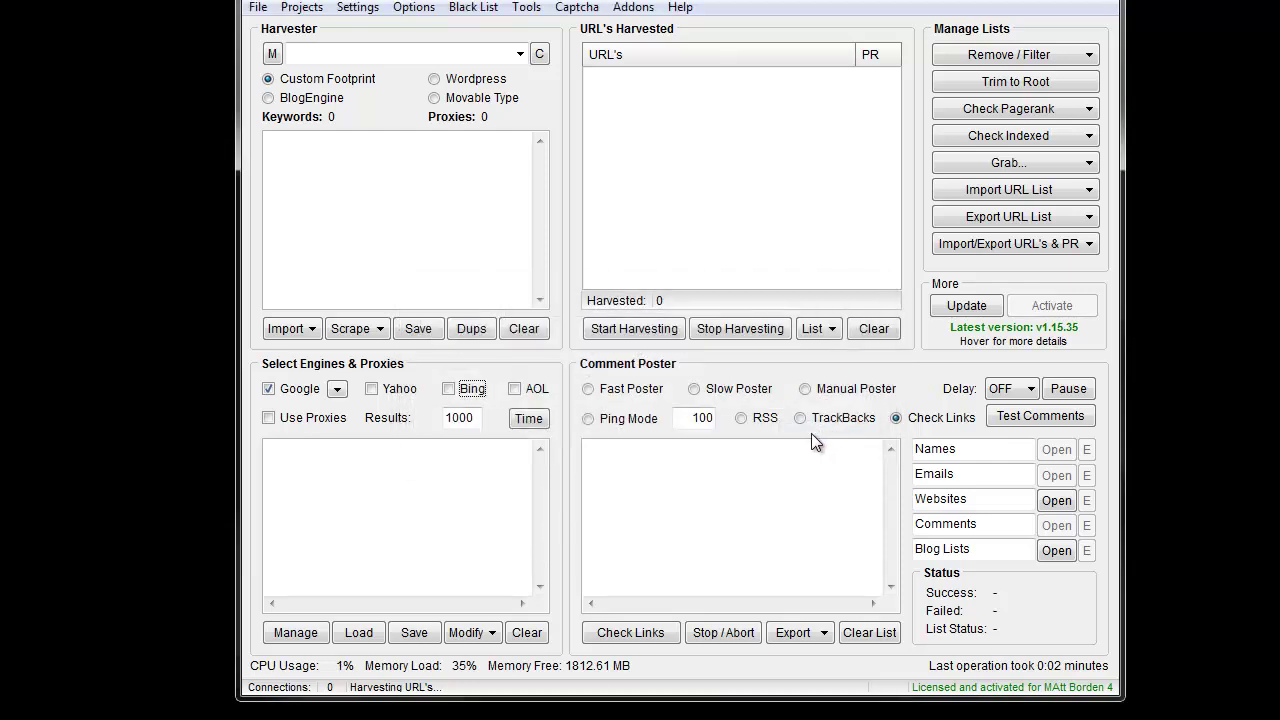
click(430, 7)
click(476, 398)
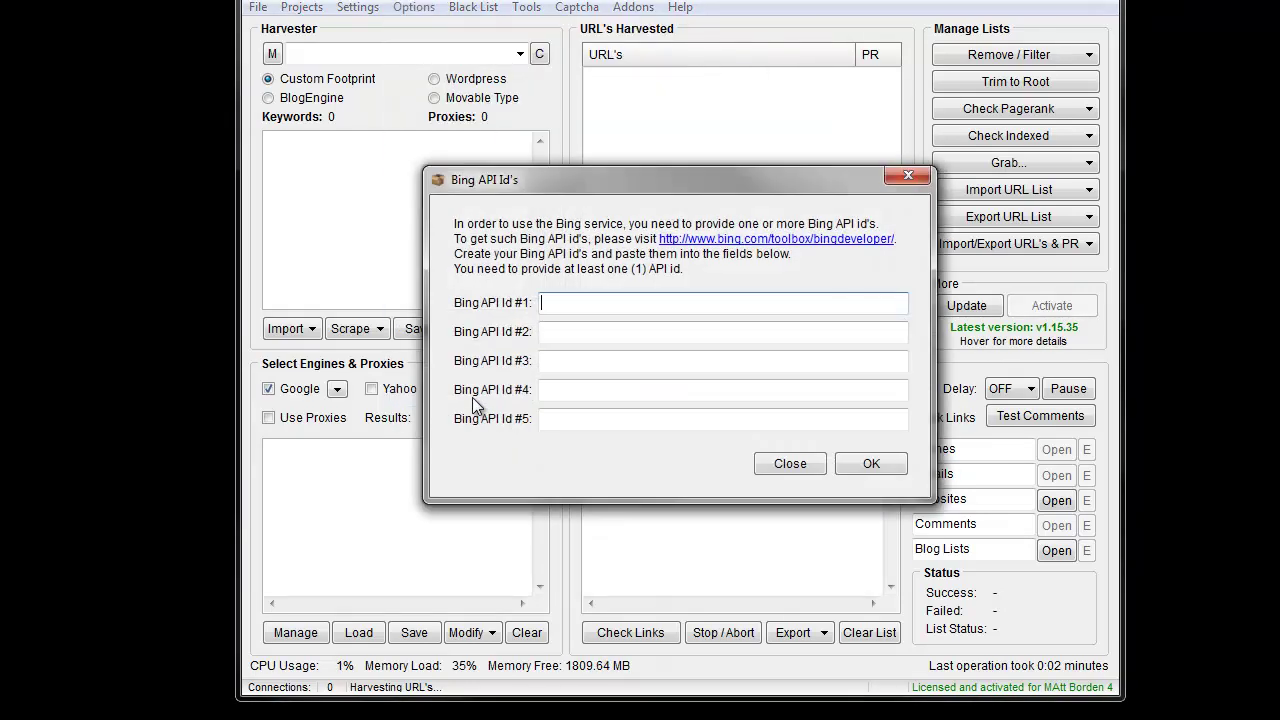
click(726, 240)
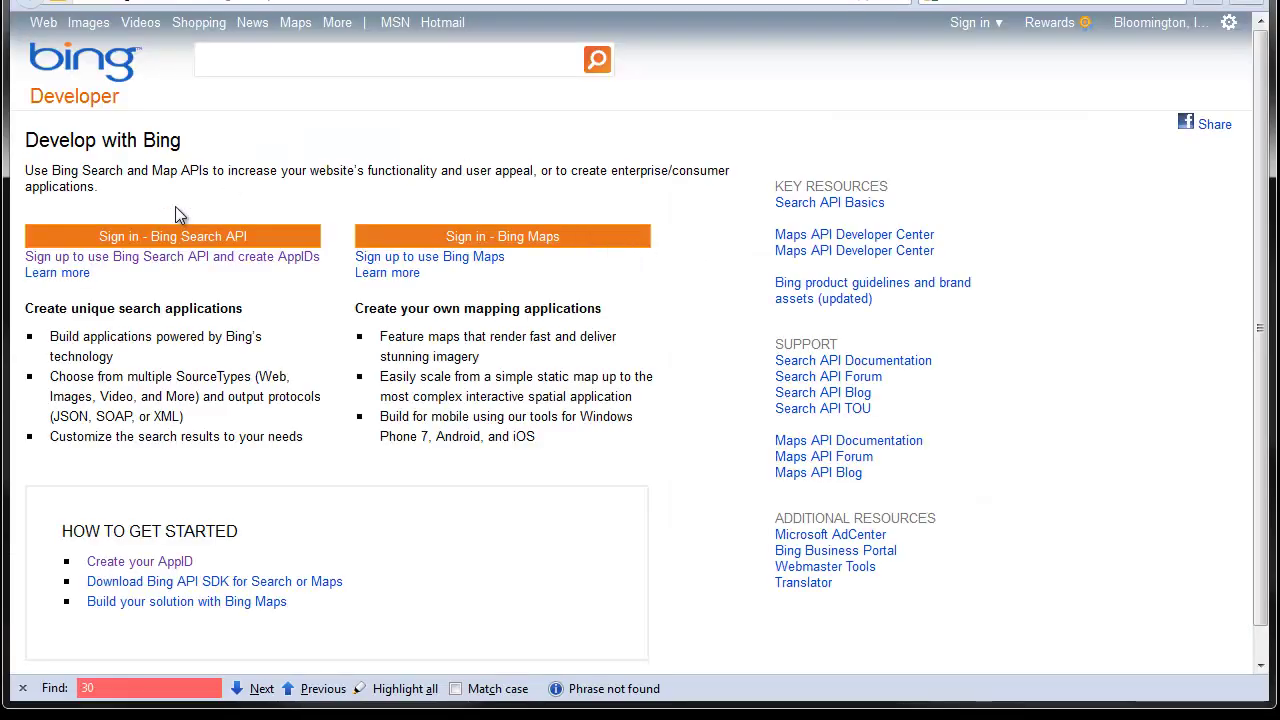
- Start the Bing Search API sign-up and open the form for creating a new Windows Live ID
click(127, 262)
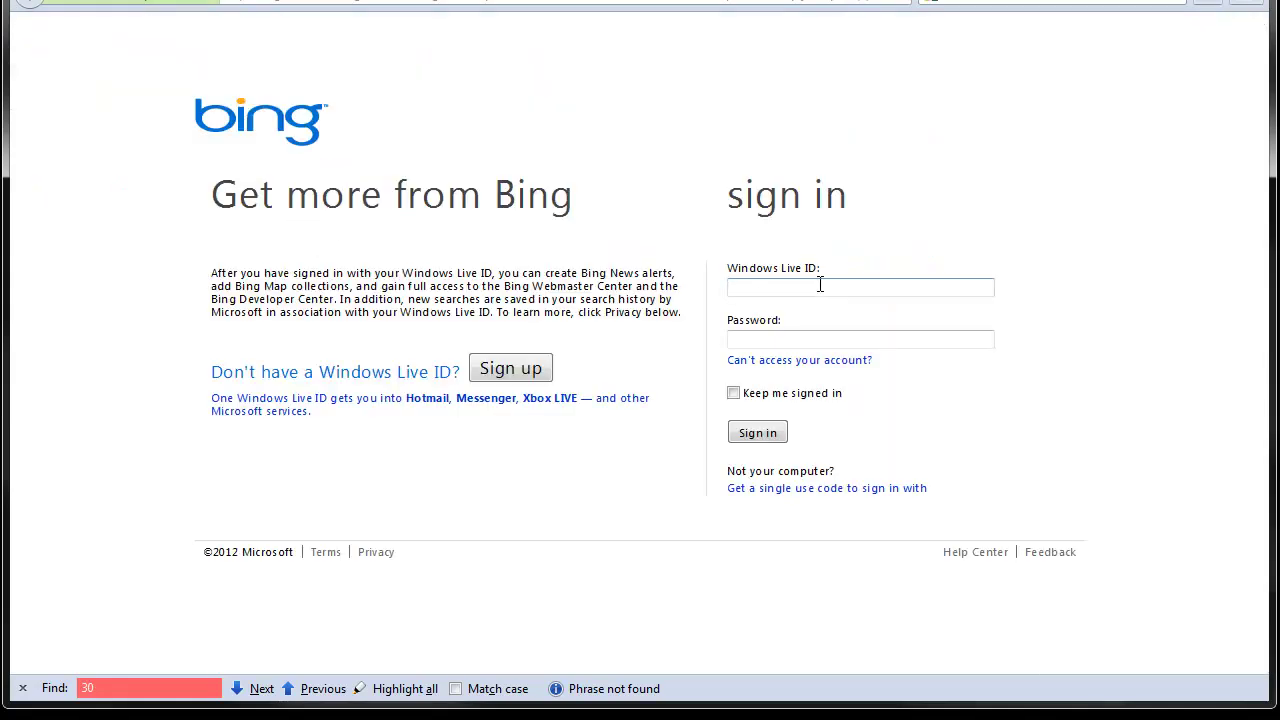
click(820, 285)
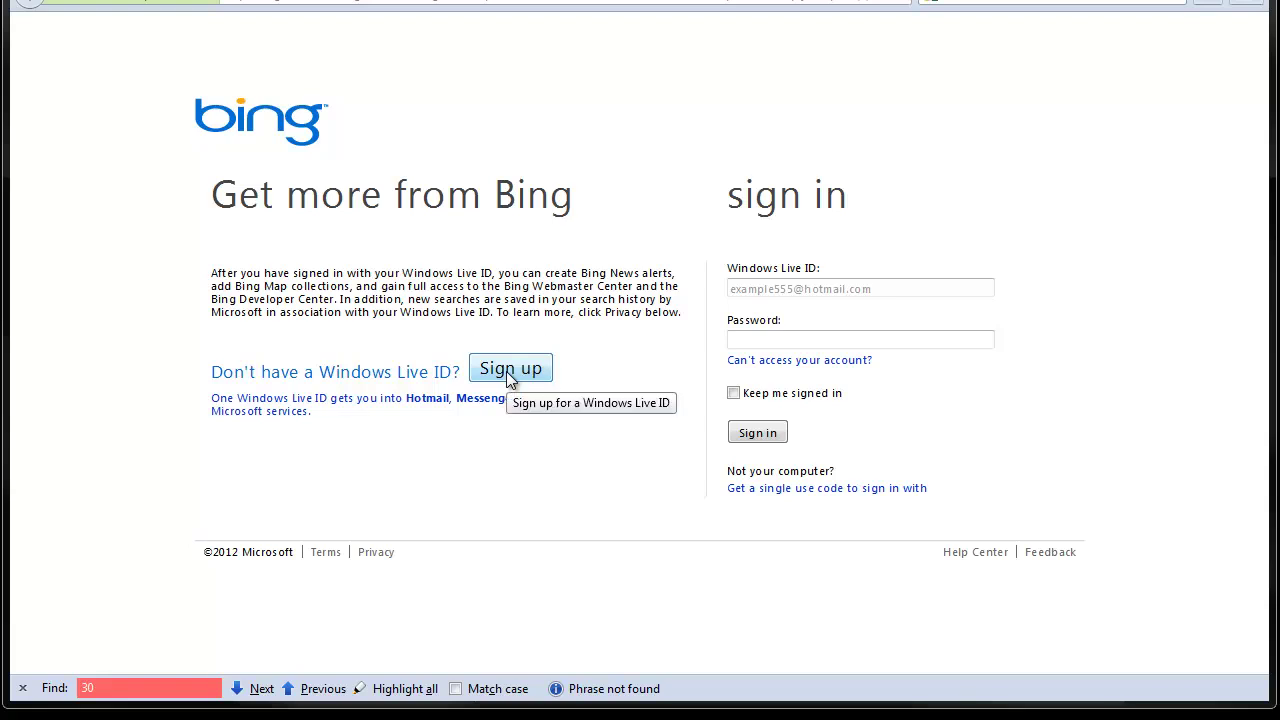
click(508, 370)
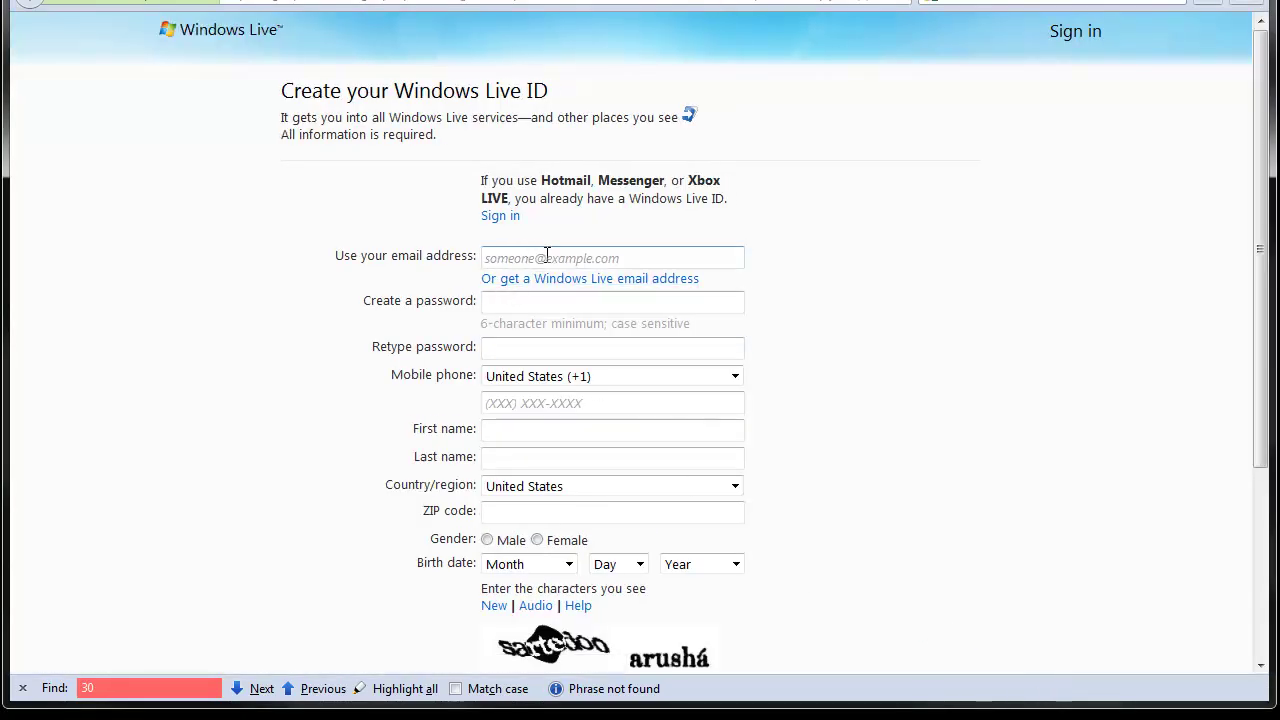
- Complete the Windows Live ID form with e-mail, password, personal details, gender Female and the captcha, decline promotional e-mail, and accept the terms
click(580, 260)
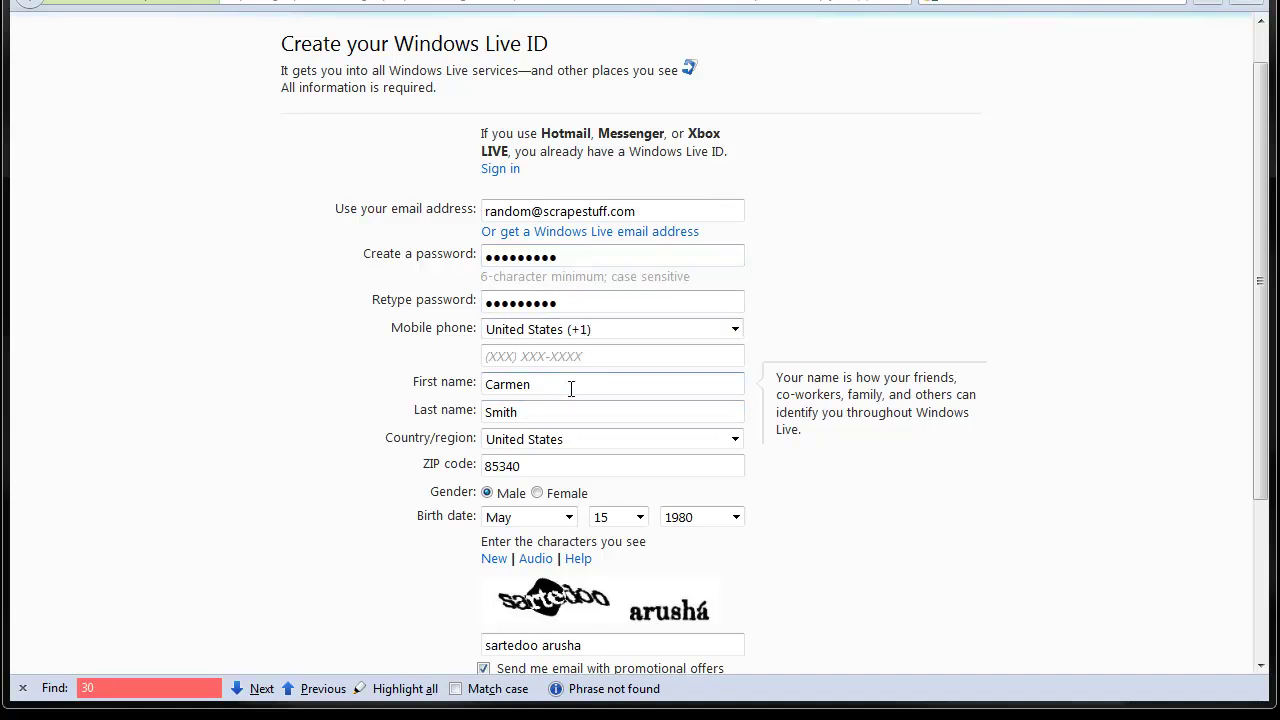
click(537, 492)
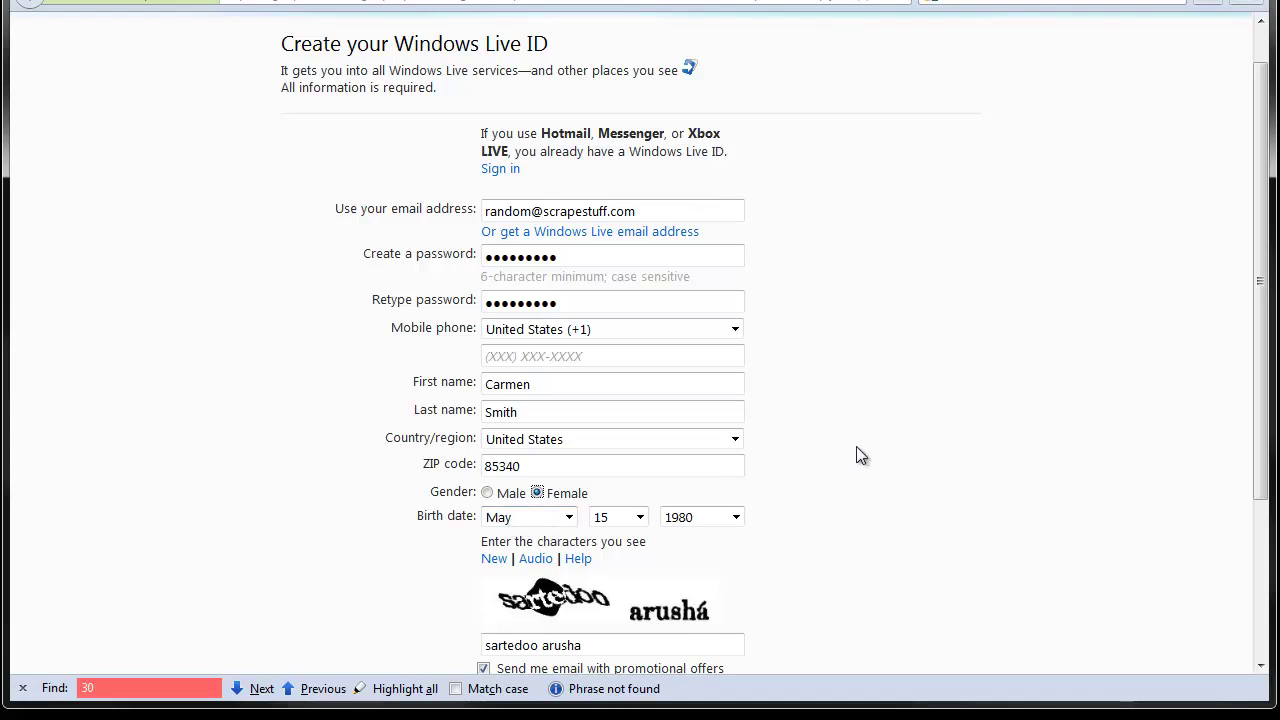
scroll(905, 415, down, 5)
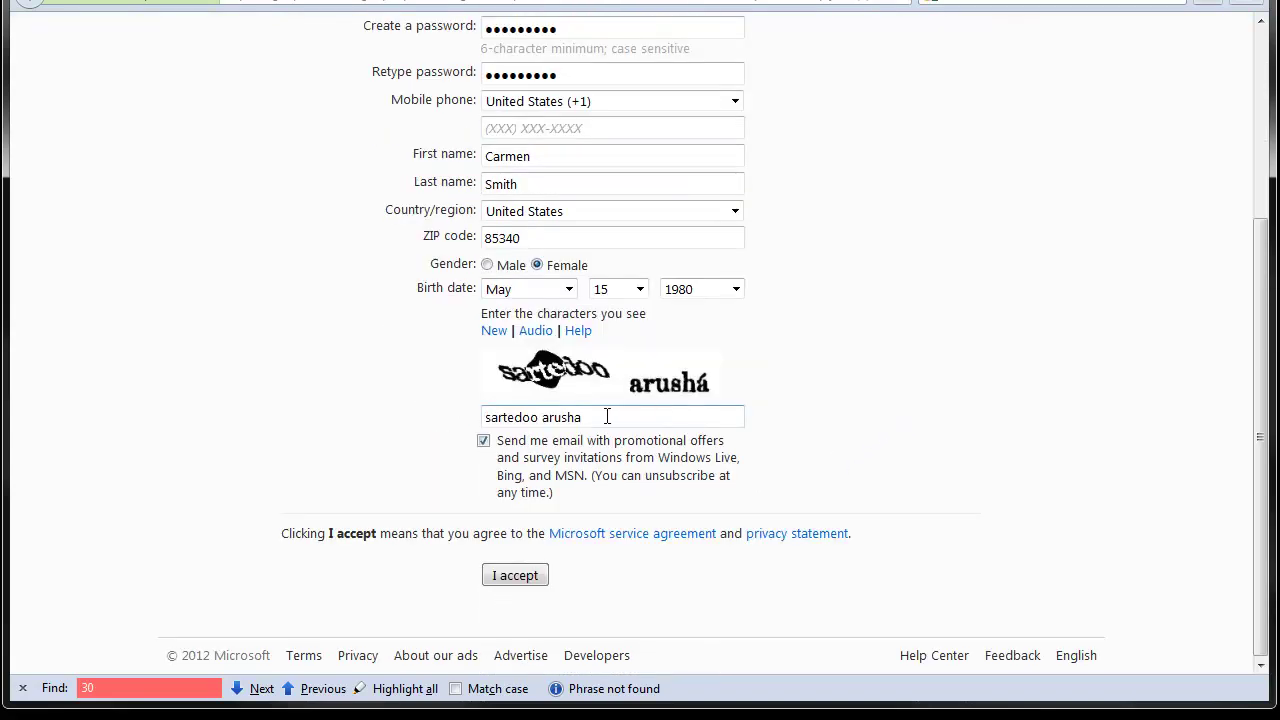
click(484, 441)
click(514, 575)
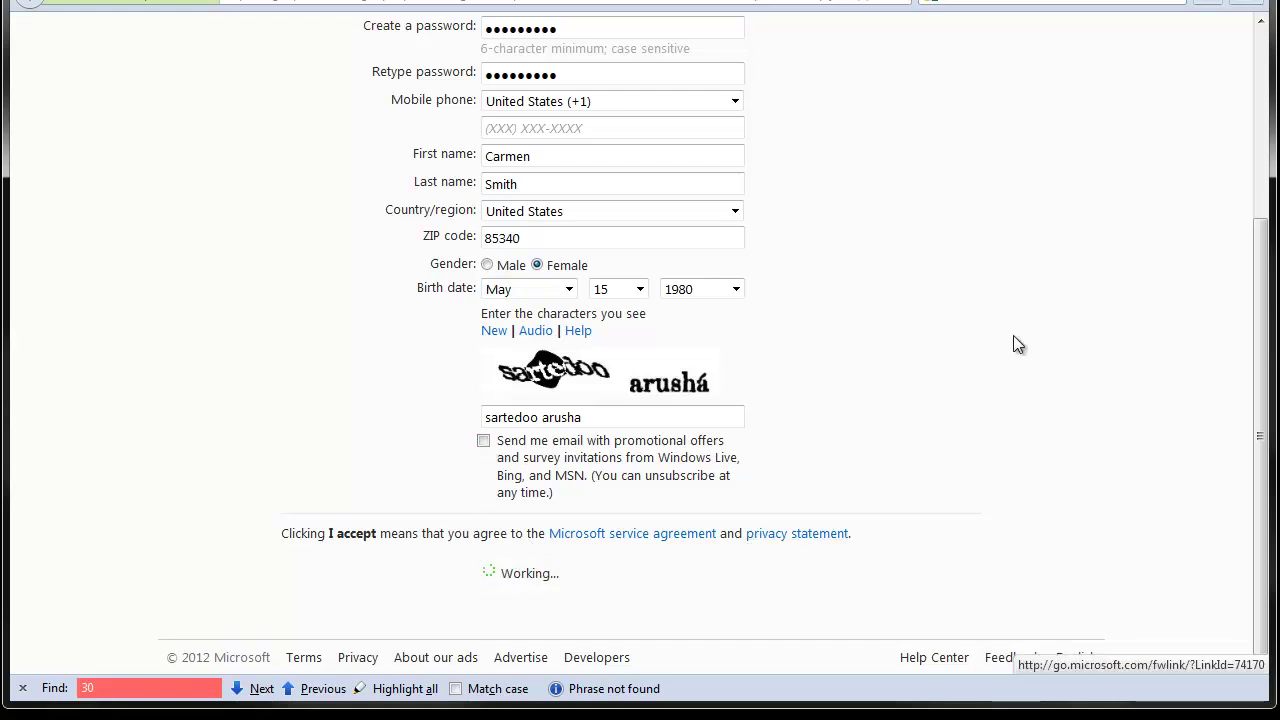
scroll(985, 325, up, 2)
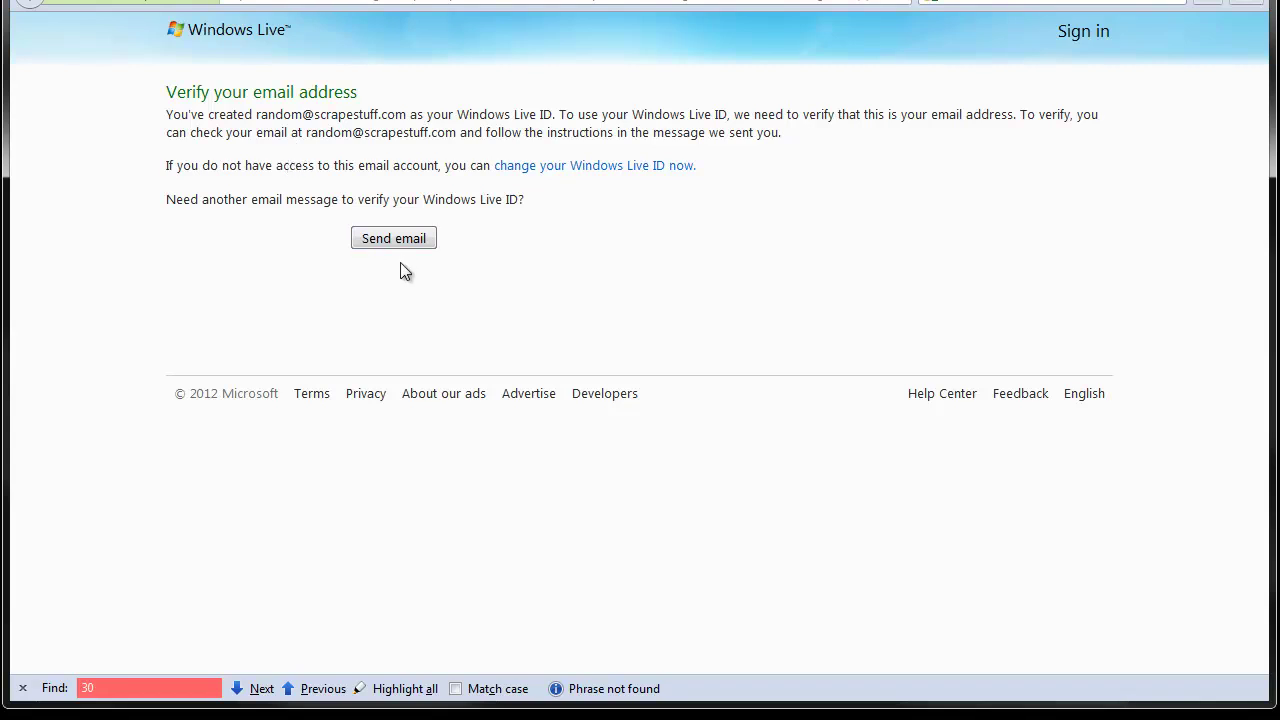
- Request another verification e-mail for the Windows Live ID and refresh the webmail inbox
click(396, 240)
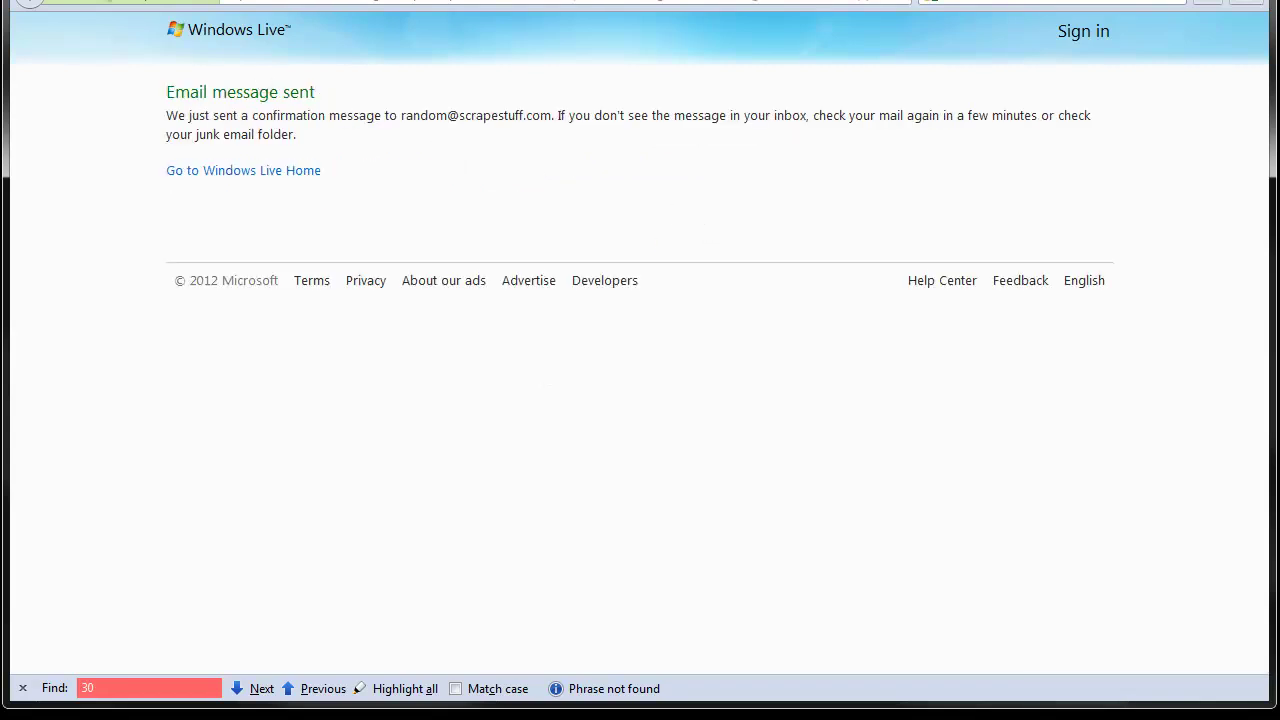
key(ctrl+Tab)
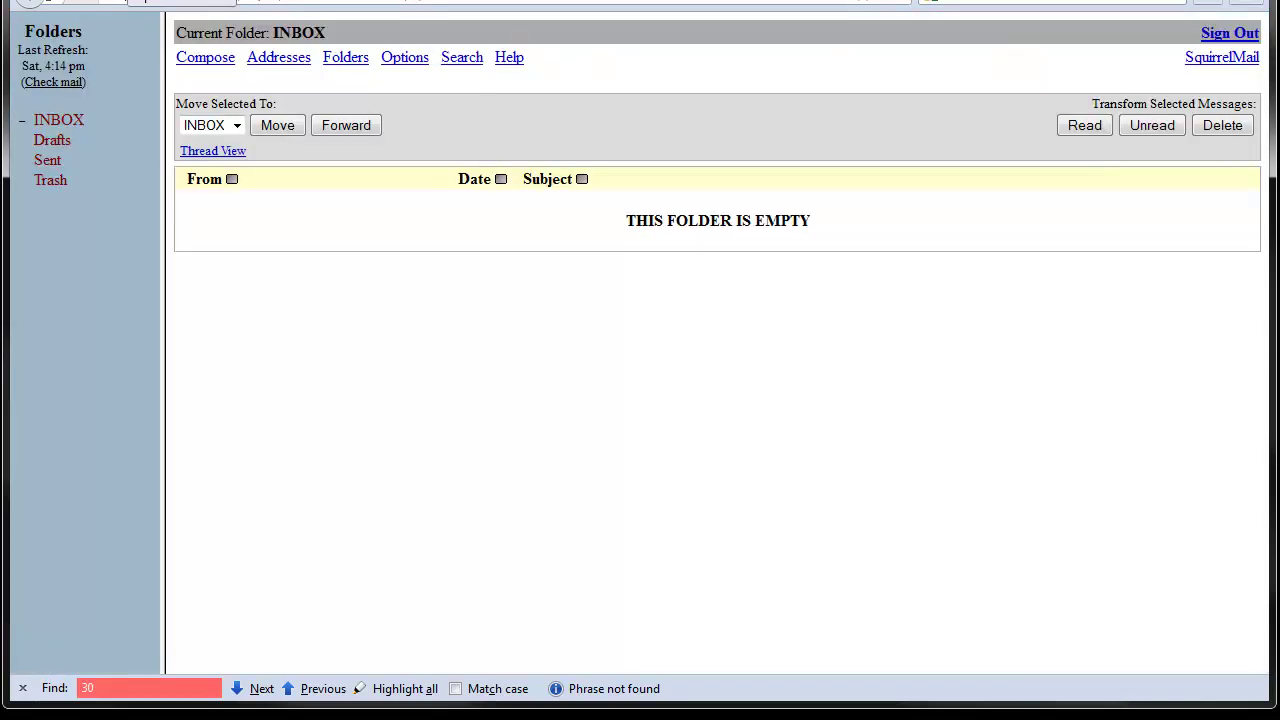
click(39, 88)
click(95, 120)
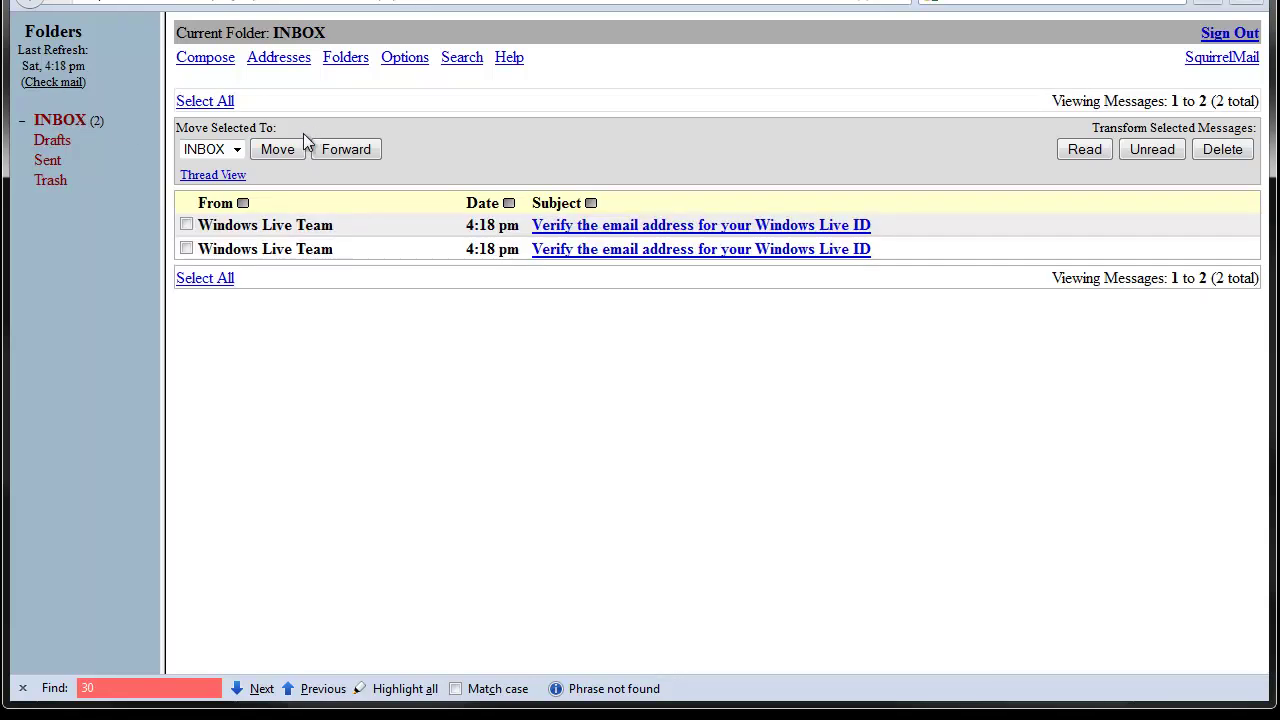
- Open the Windows Live verification message and verify the account's e-mail address through its link
click(686, 246)
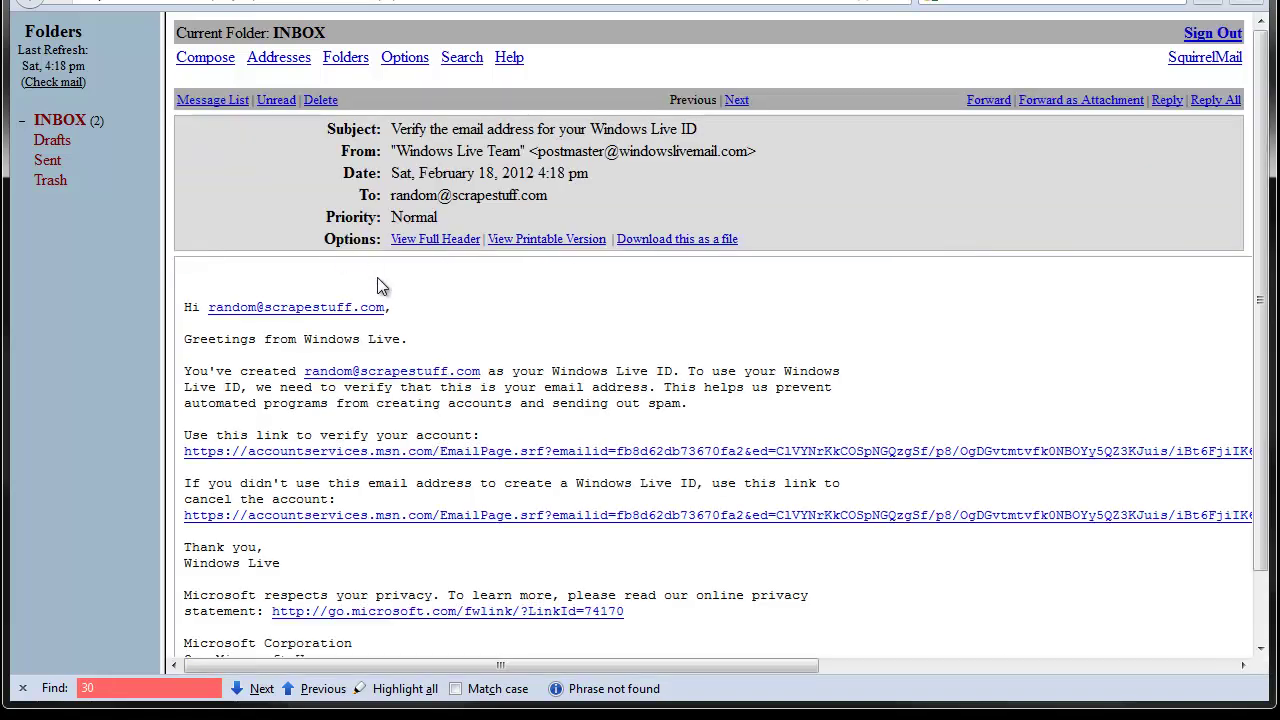
click(520, 451)
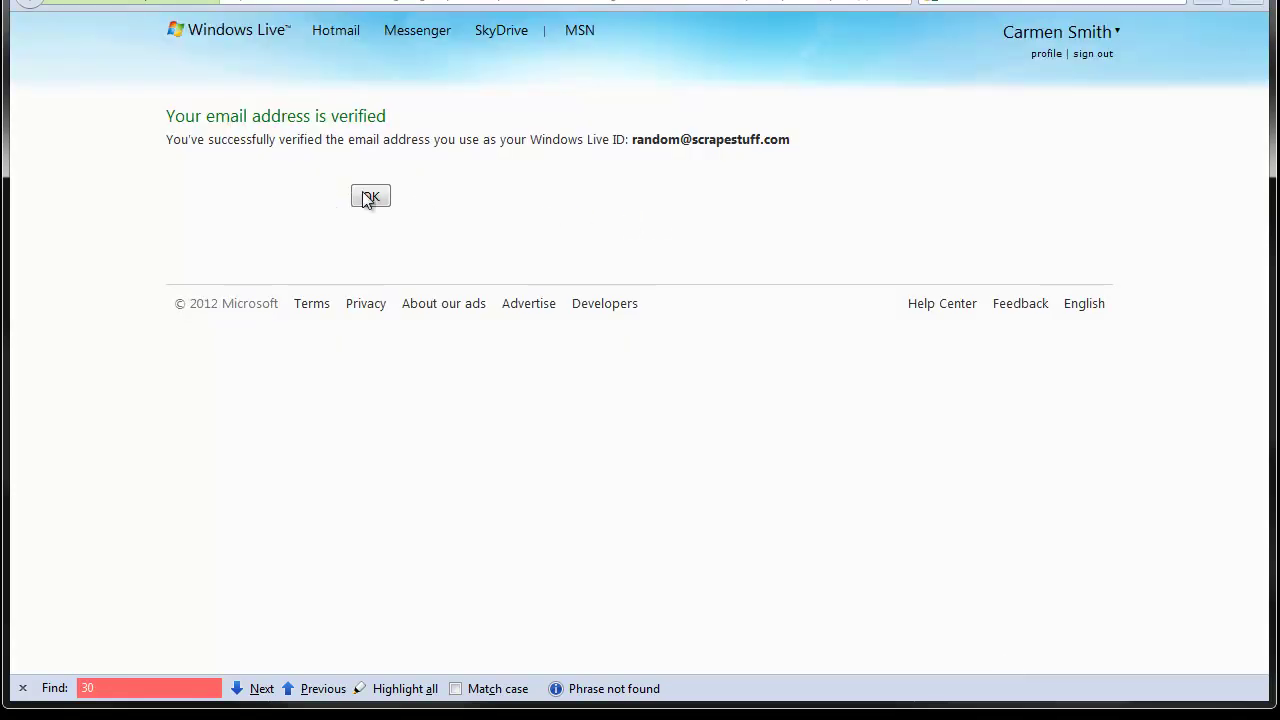
click(367, 196)
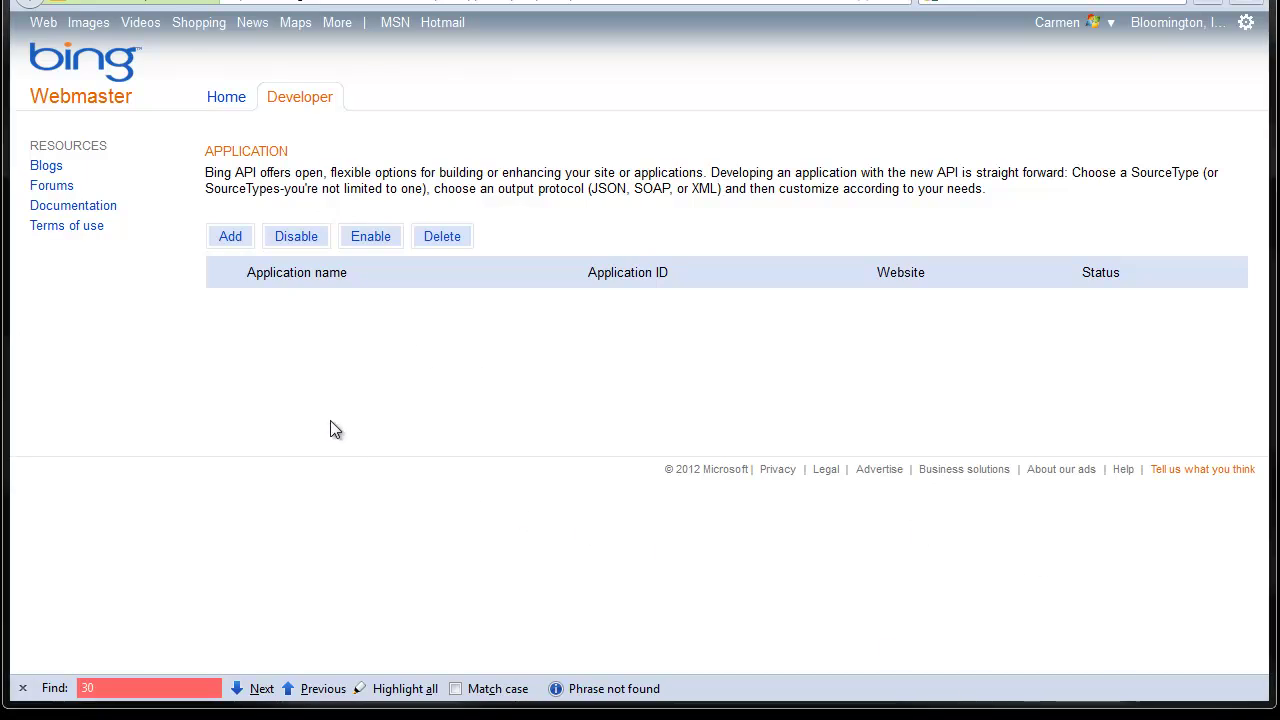
- Add the application "my website setup" with a description, company mywebsite.com llc, country USA, contact e-mail and website mywebsite1.com, agree to the terms, and save
click(231, 240)
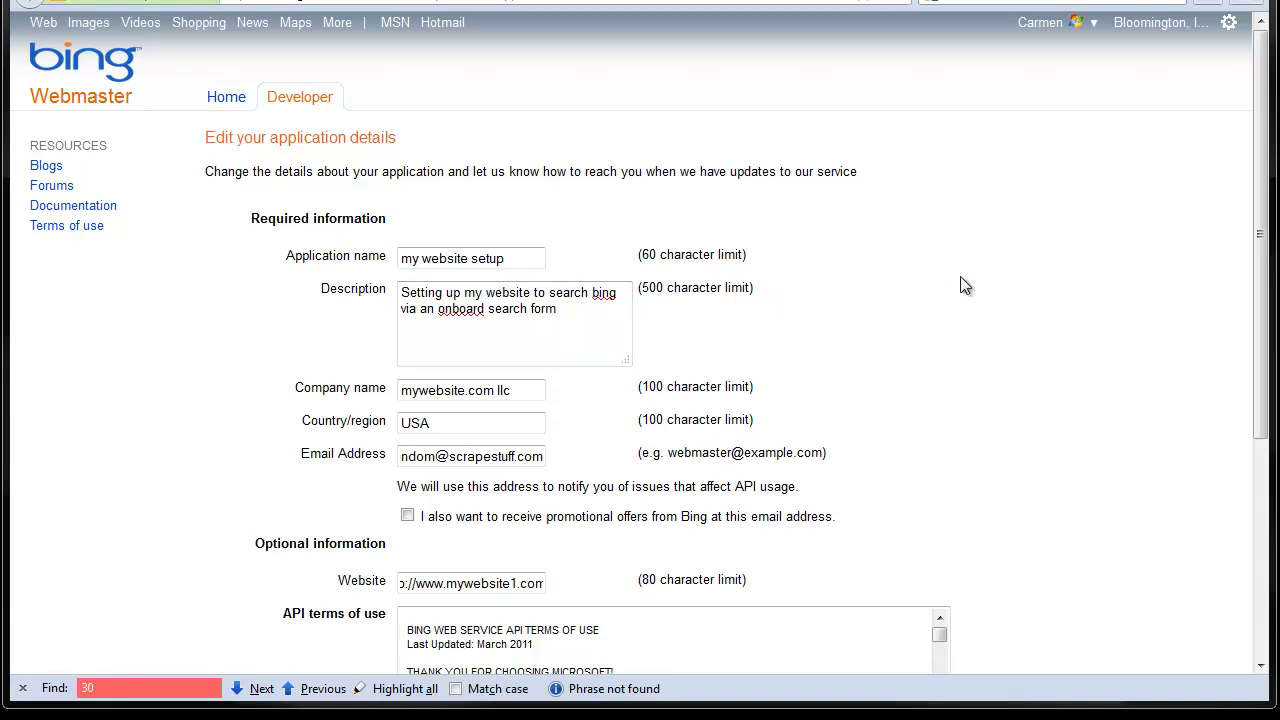
scroll(1230, 337, down, 3)
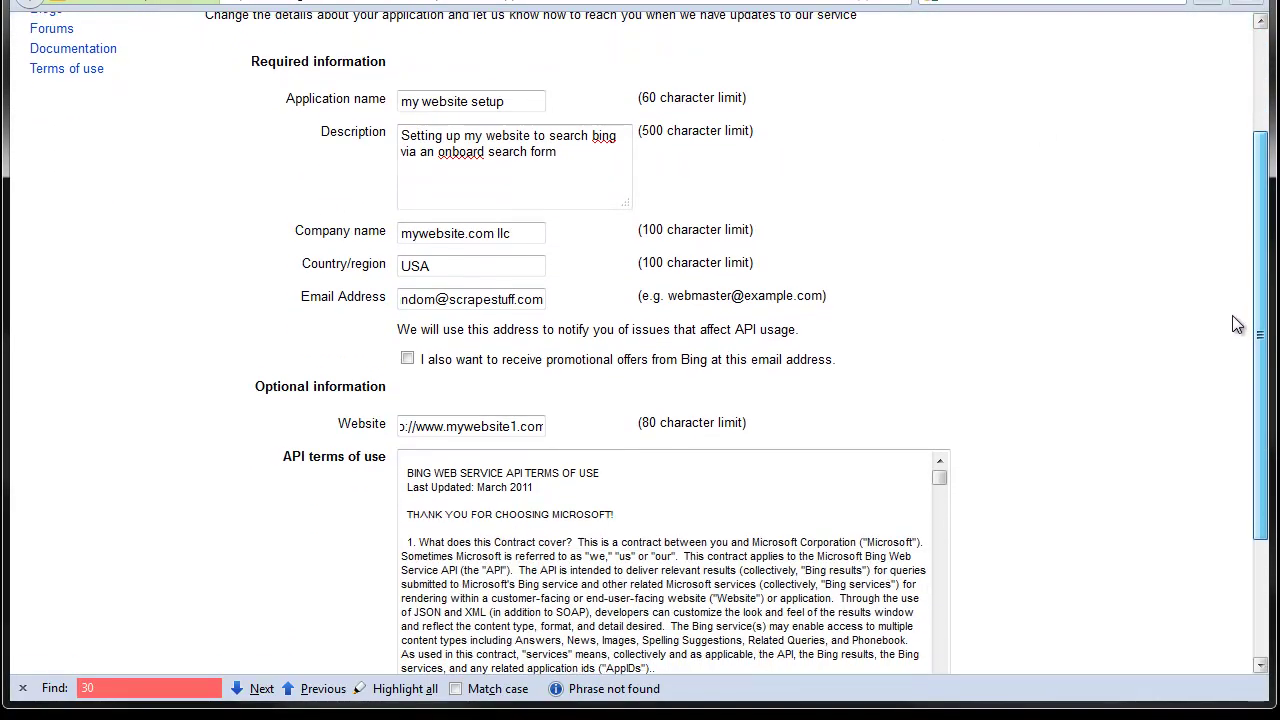
drag(500, 284, 352, 282)
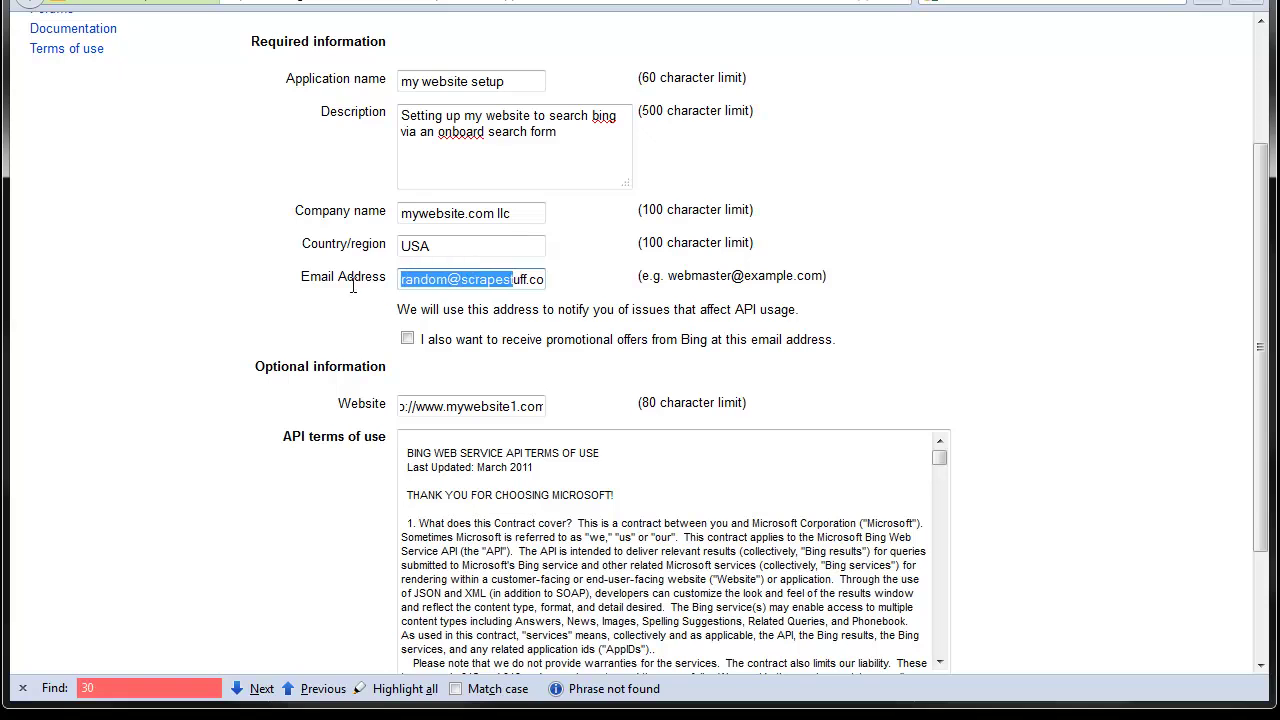
click(508, 216)
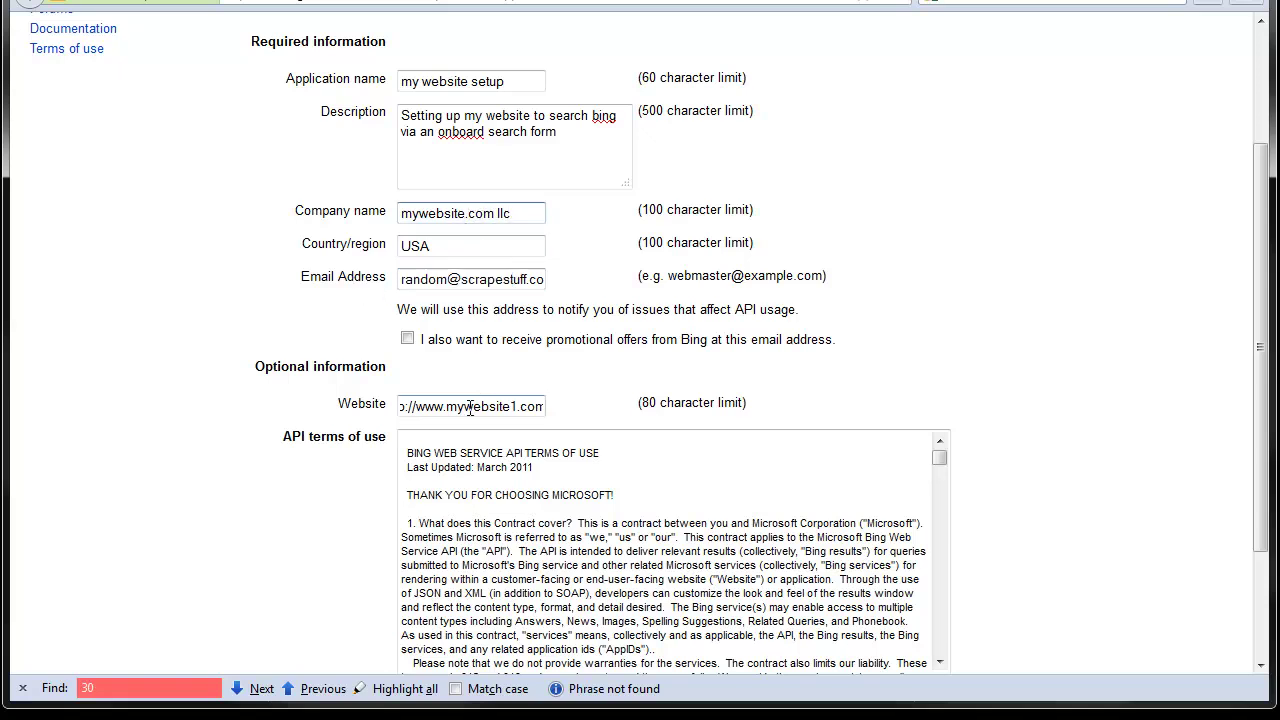
drag(1258, 428, 1260, 535)
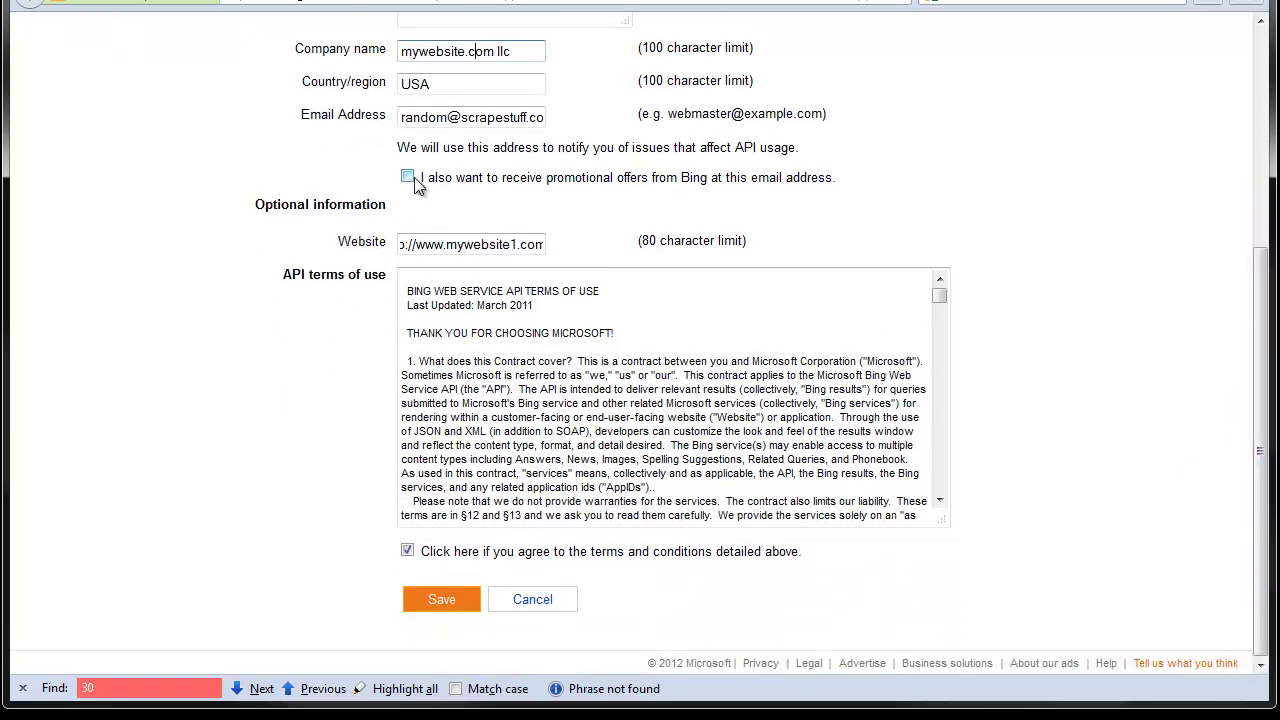
click(440, 603)
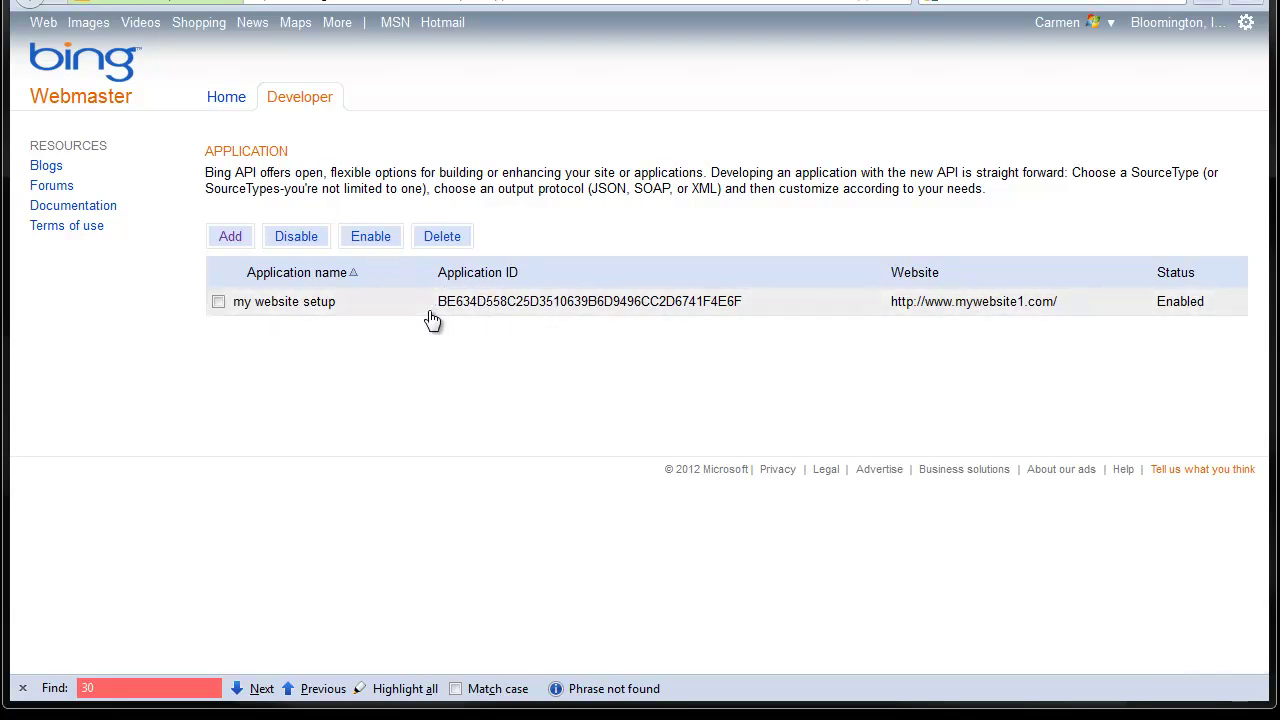
- Open the API usage page for "my website setup" and copy its Application ID
drag(437, 300, 728, 313)
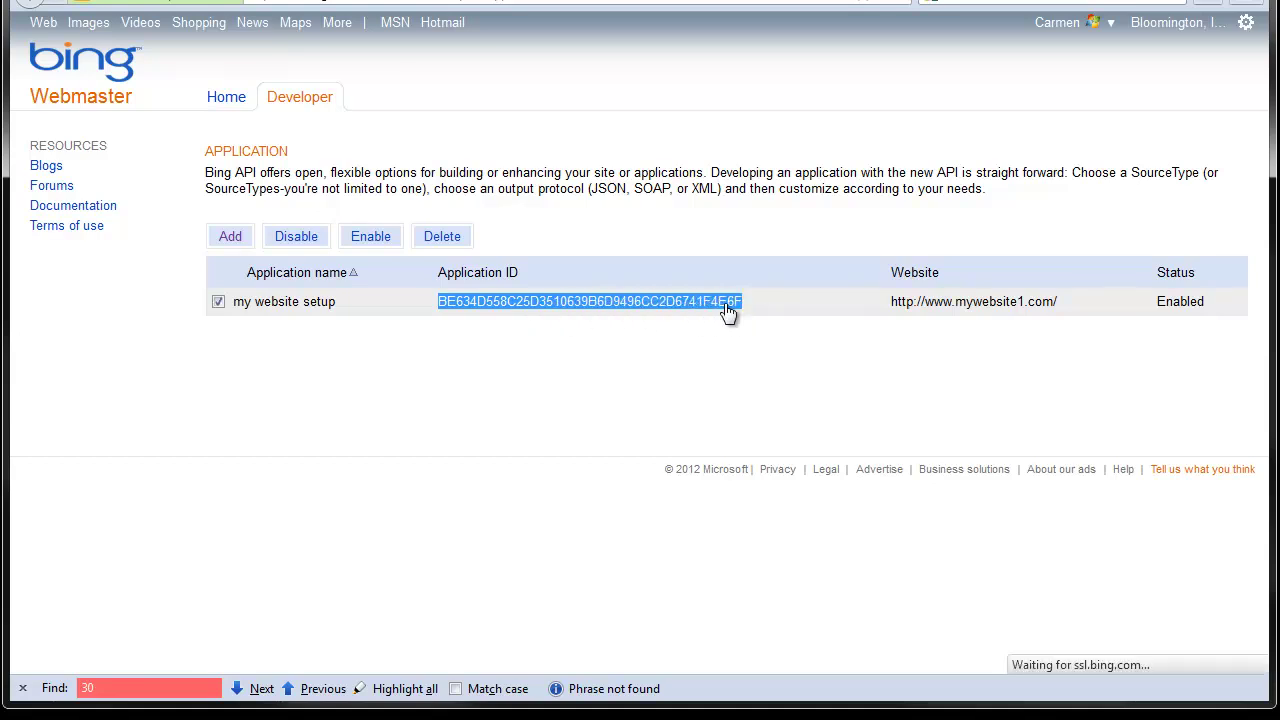
right_click(728, 313)
click(772, 320)
click(603, 313)
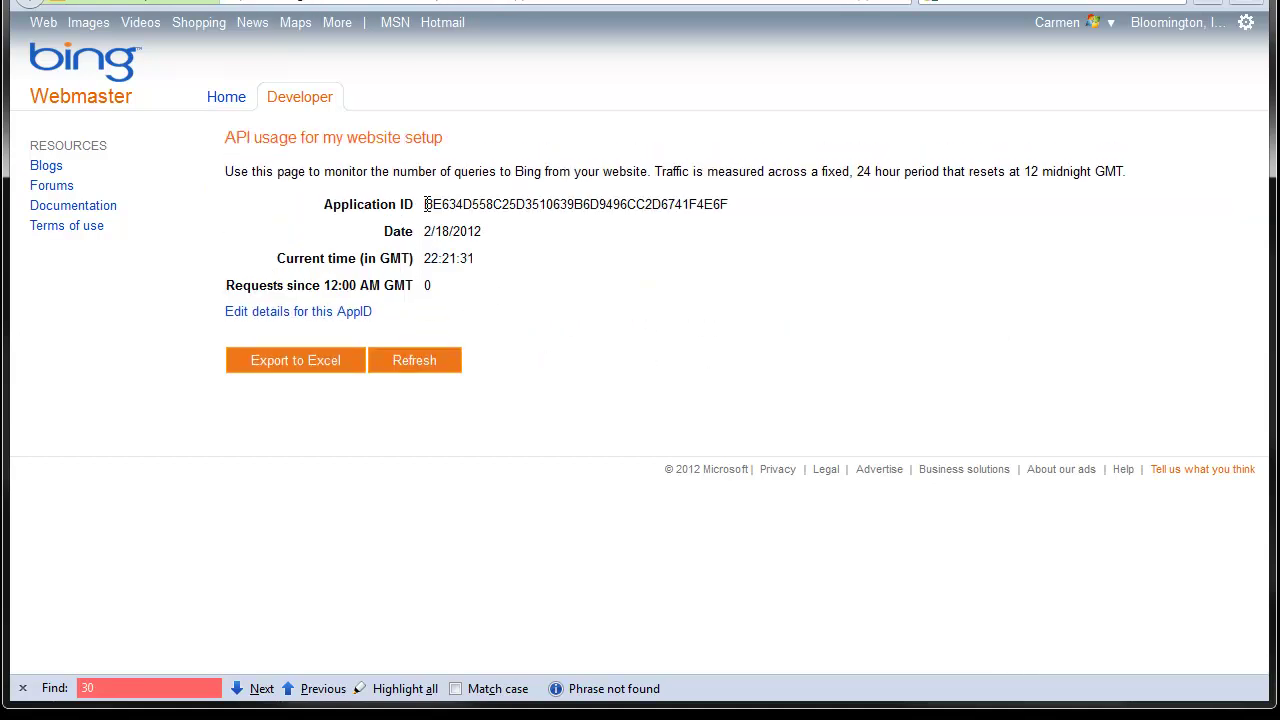
drag(425, 204, 714, 204)
right_click(714, 204)
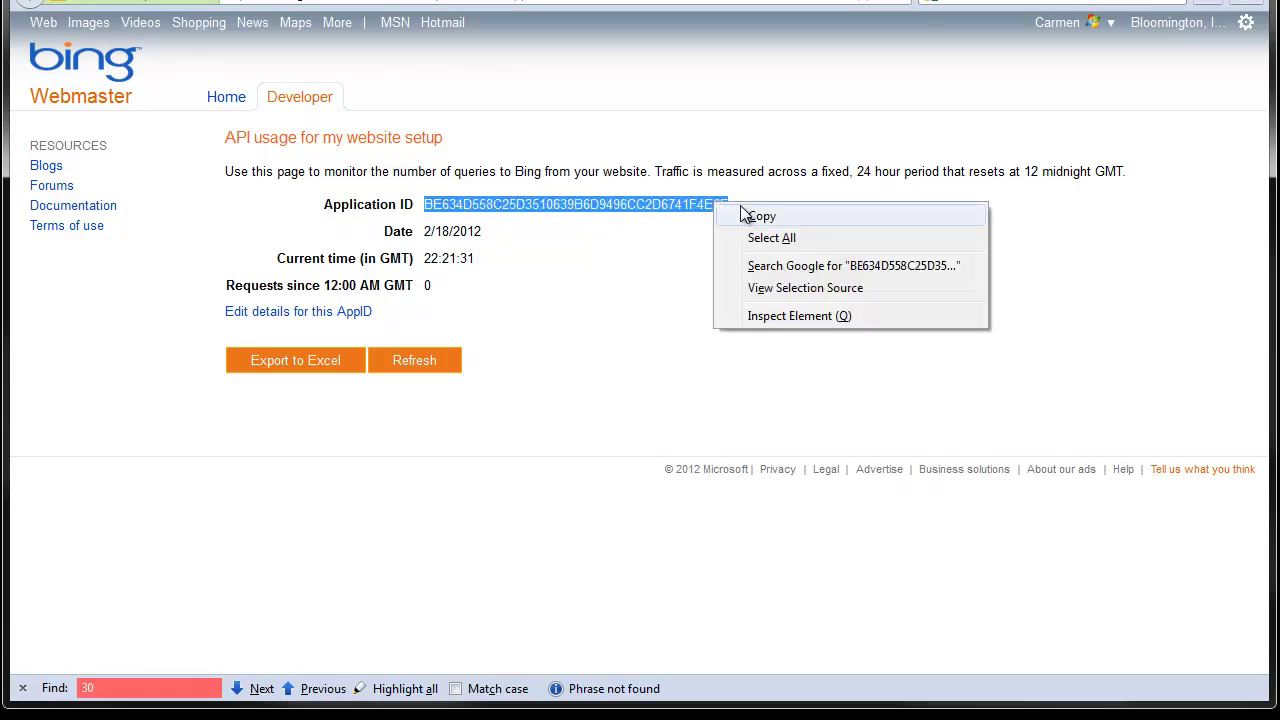
click(745, 216)
- Switch to ScrapeBox, save the copied Application ID as Bing API Id #1, and enable the Bing engine
key(alt+Tab)
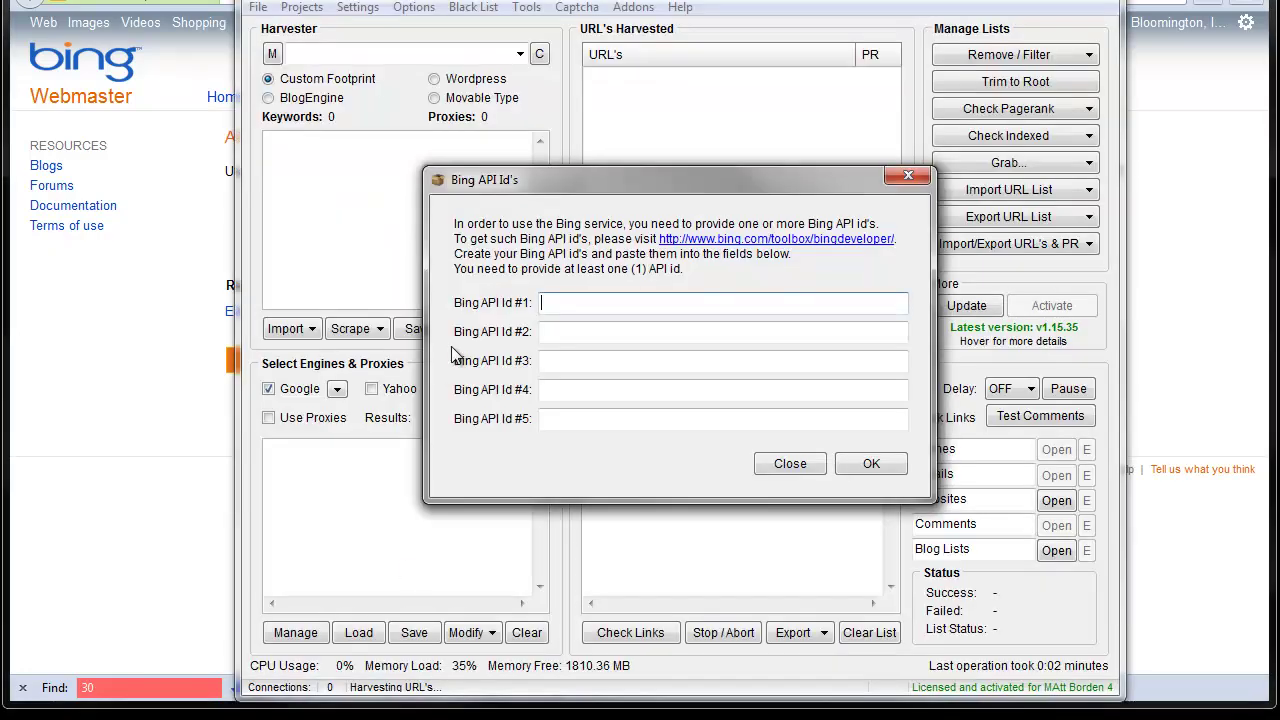
click(563, 302)
right_click(563, 302)
click(621, 388)
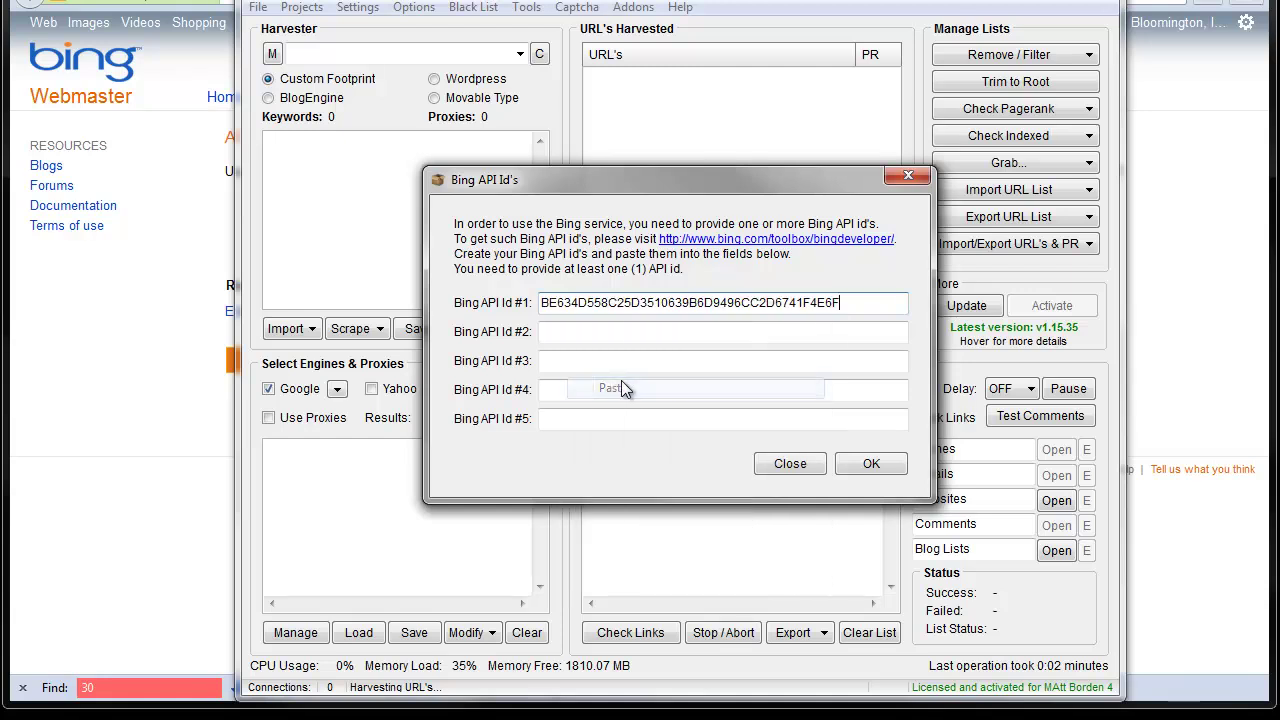
click(855, 466)
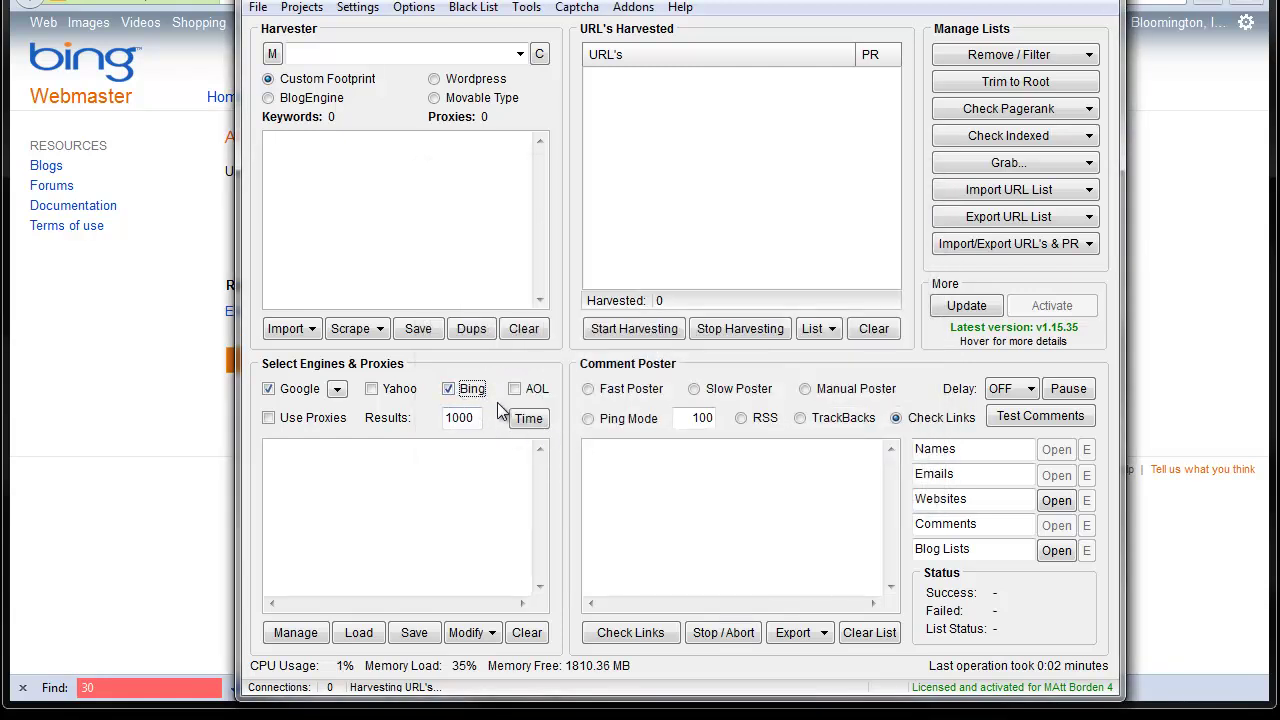
- Enter "test" as the harvester keyword and deselect Google as a search engine
click(363, 197)
text(test)
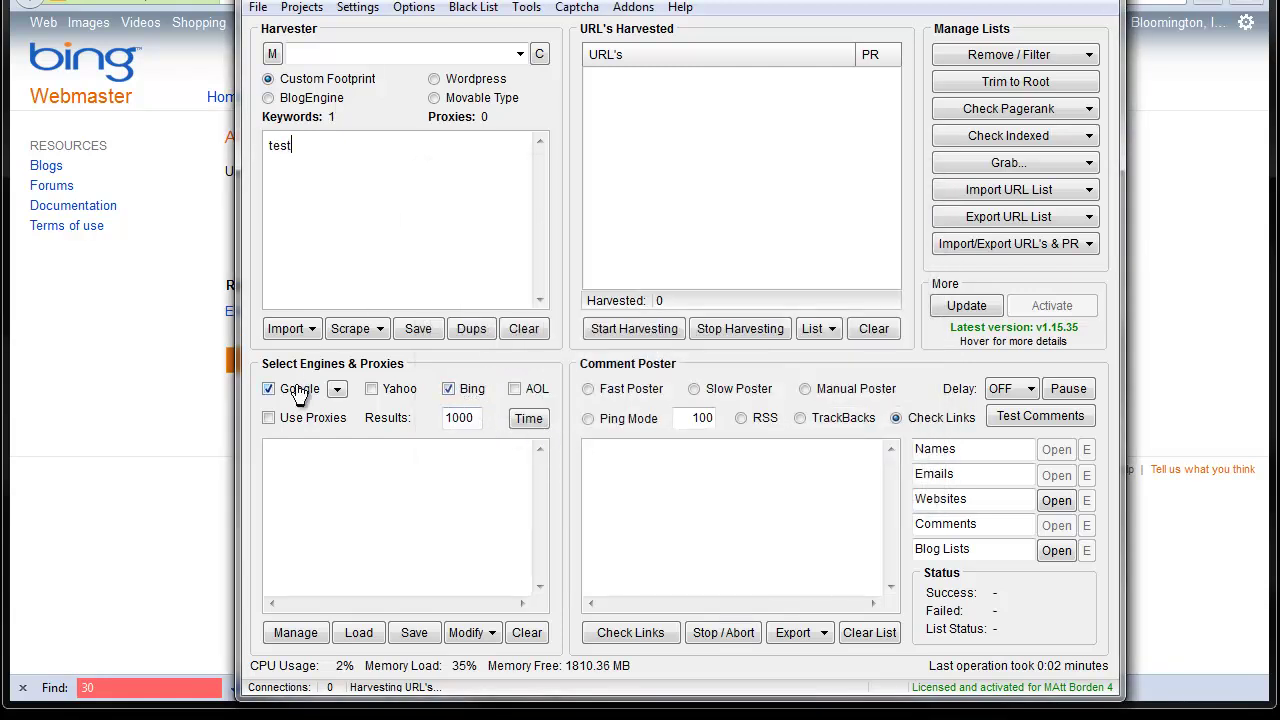
click(296, 389)
- Start a trial harvest without proxies, stop it, and open the harvester keyword statistics
click(634, 328)
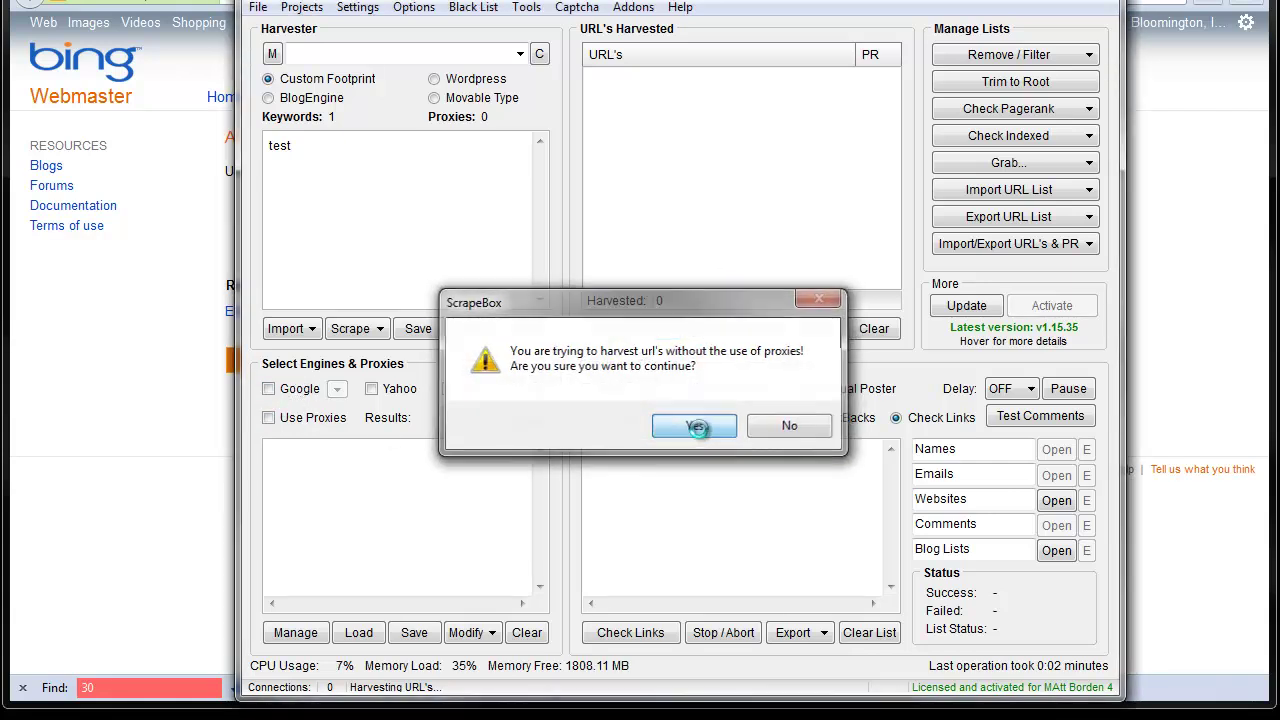
click(697, 428)
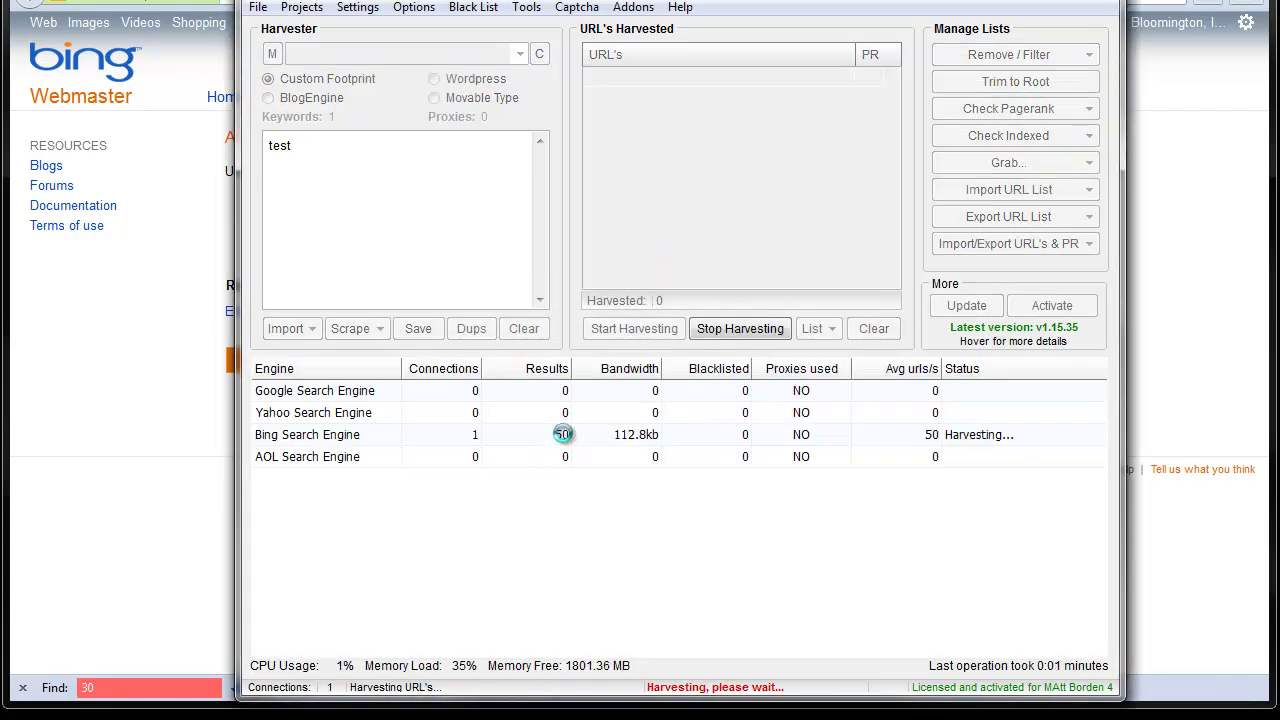
click(755, 331)
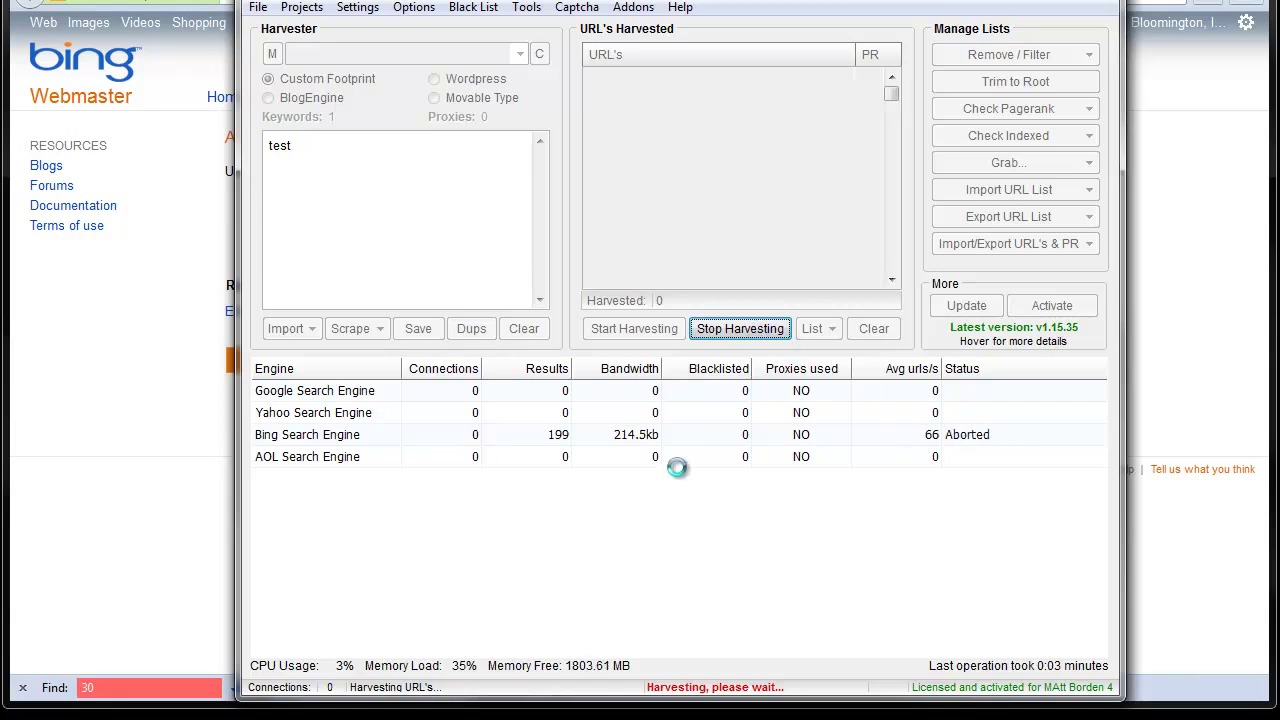
click(743, 437)
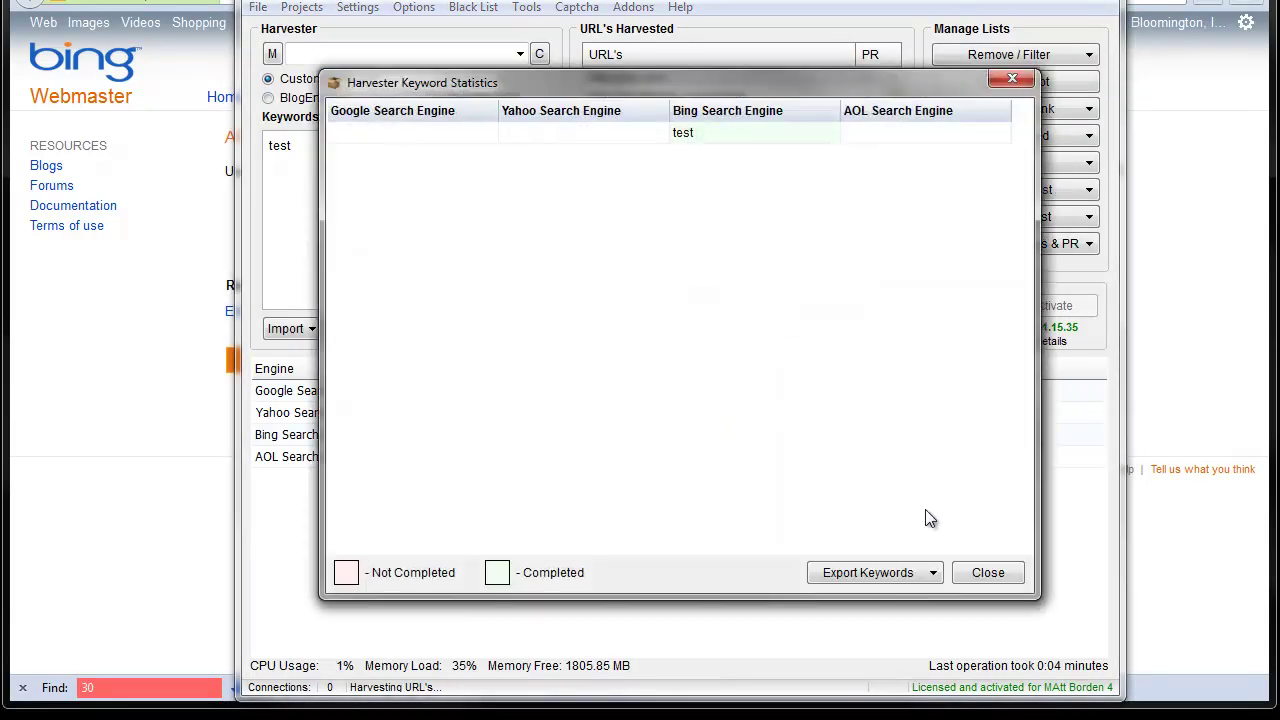